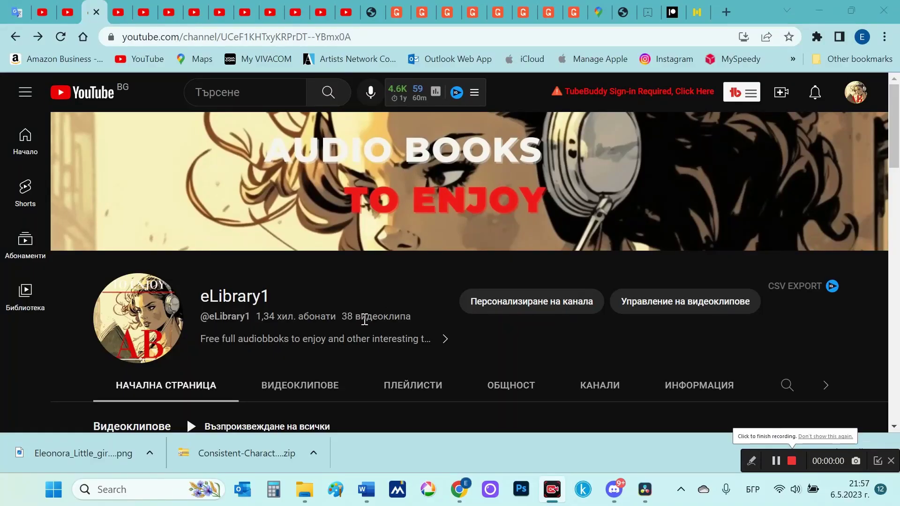
Play the Mandala Adult Coloring Book tutorial from about 2:55 and pause it at 3:03
scroll(365, 320, down, 4)
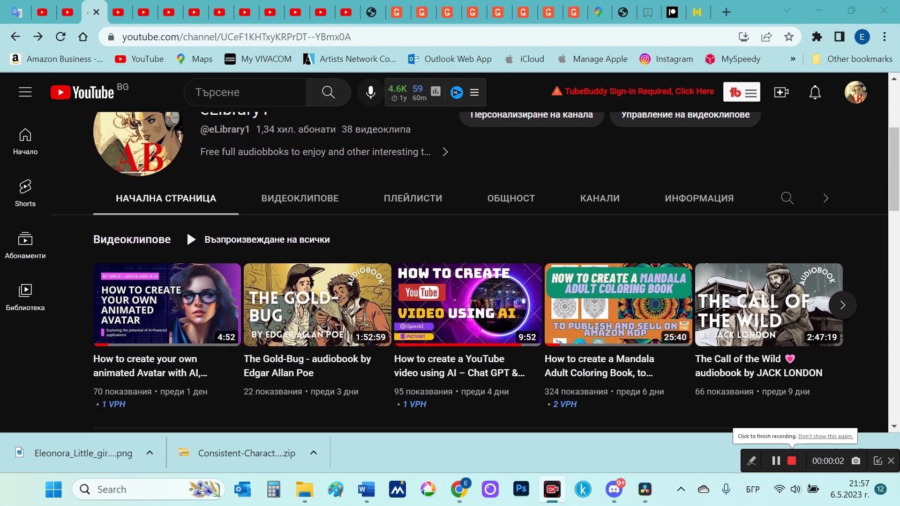
mouse_move(604, 365)
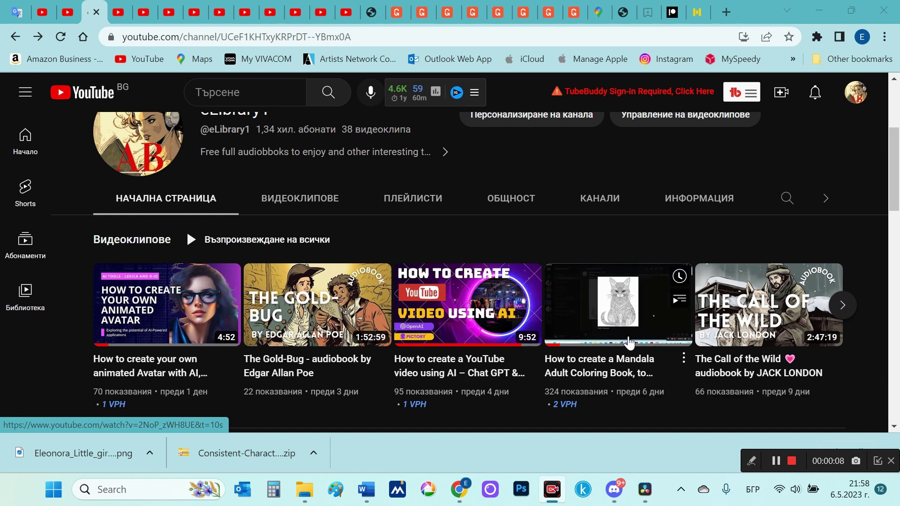
click(624, 318)
click(127, 291)
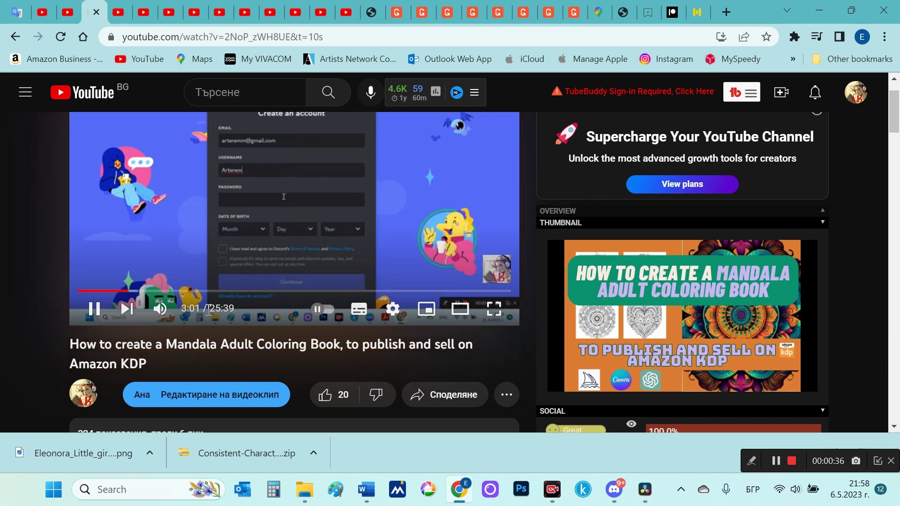
click(402, 251)
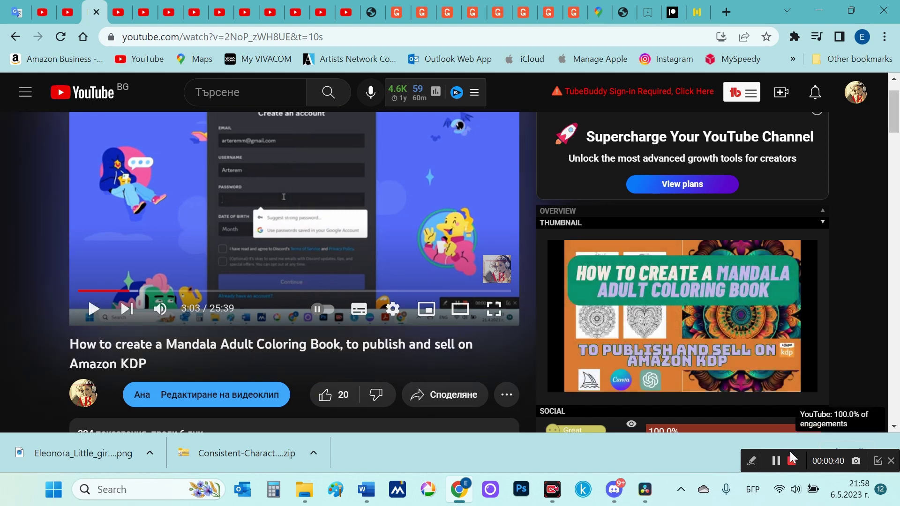
click(792, 462)
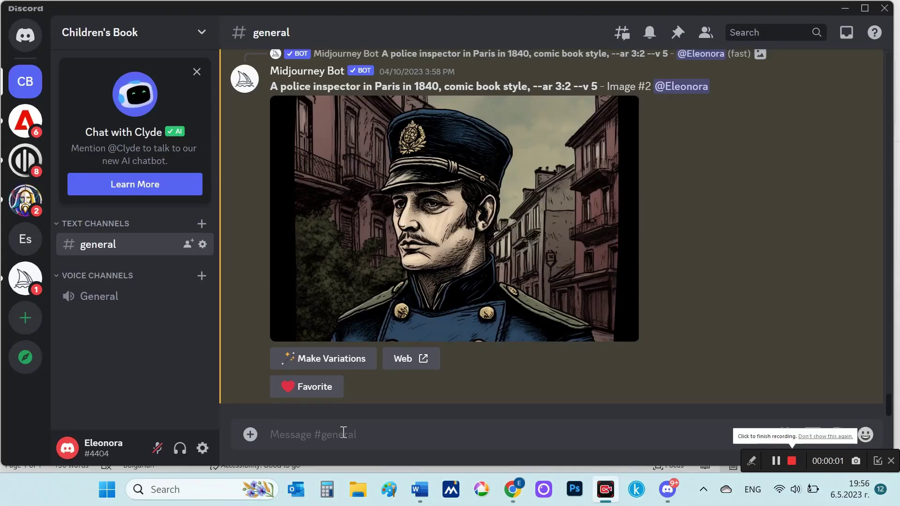
Send /imagine with the pasted prompt for Pixar-style character sheets of a 6-year-old girl in yellow clothes
click(343, 433)
text(/)
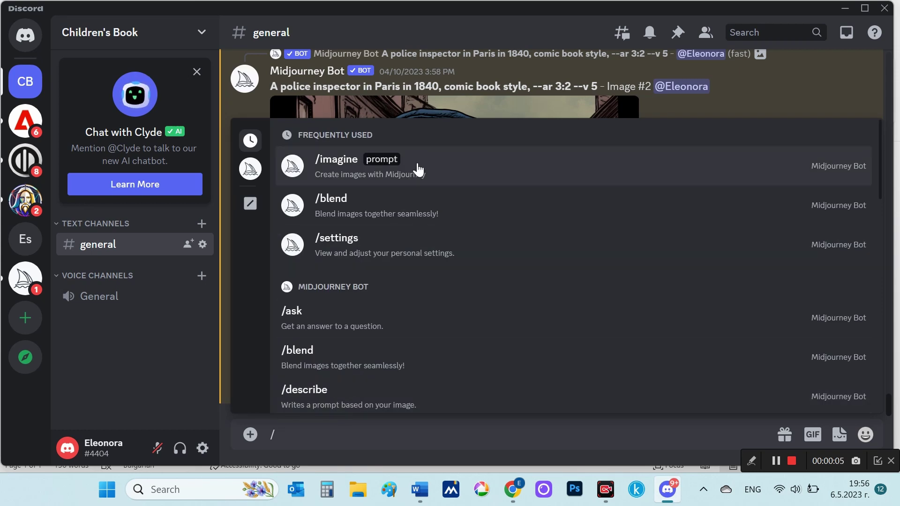
click(418, 169)
text(Little girl character, multiple poses and expressions, 6 years old girl, yellow dreses, yellow clothes, children book illustration style, cute, Pixar style, full color, flat color – no outline)
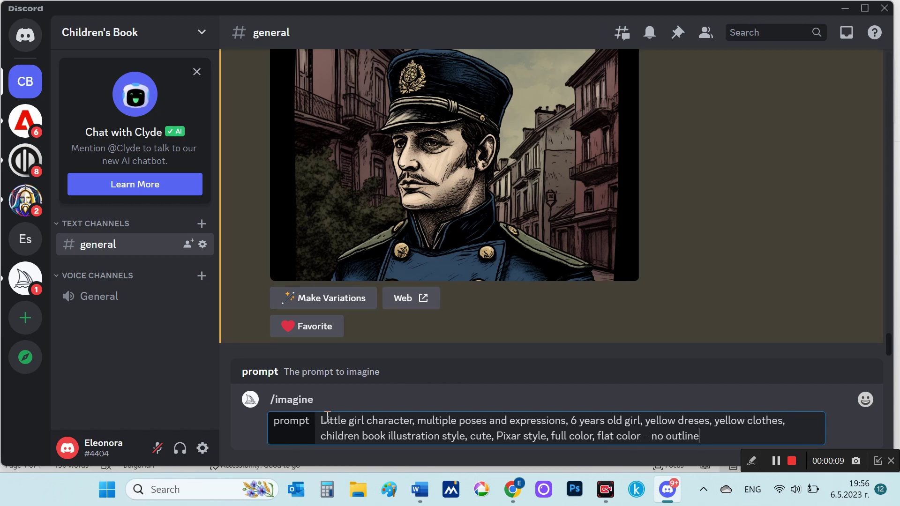
drag(327, 421, 568, 421)
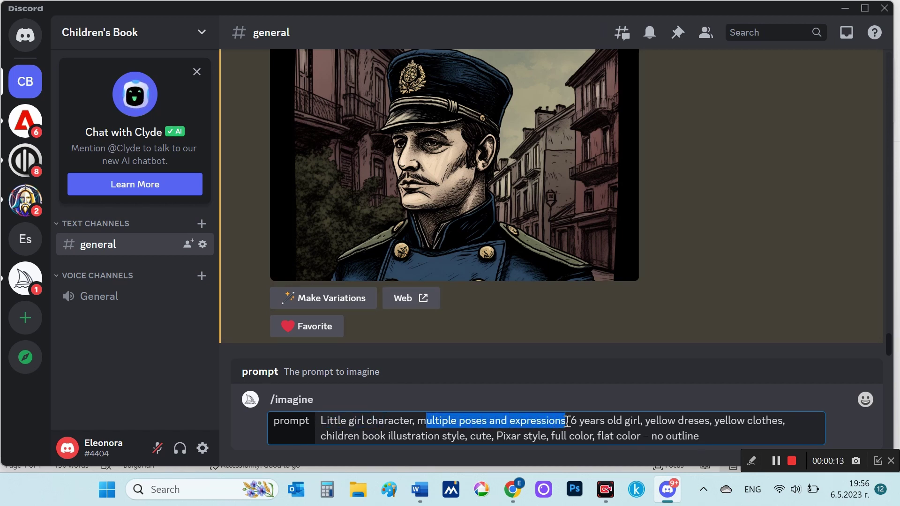
click(706, 435)
key(Return)
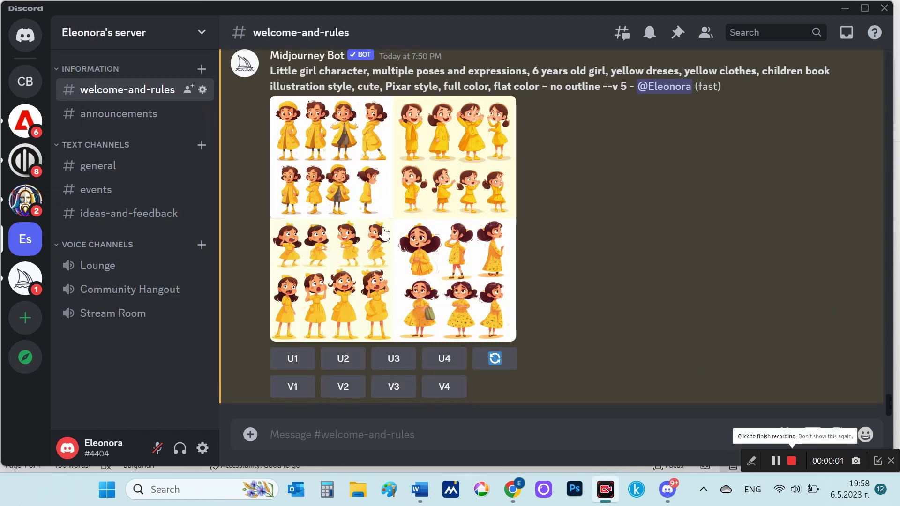
Preview the four-sheet grid, upscale image #1 with U1, and inspect the eight-pose sheet full-size
click(384, 228)
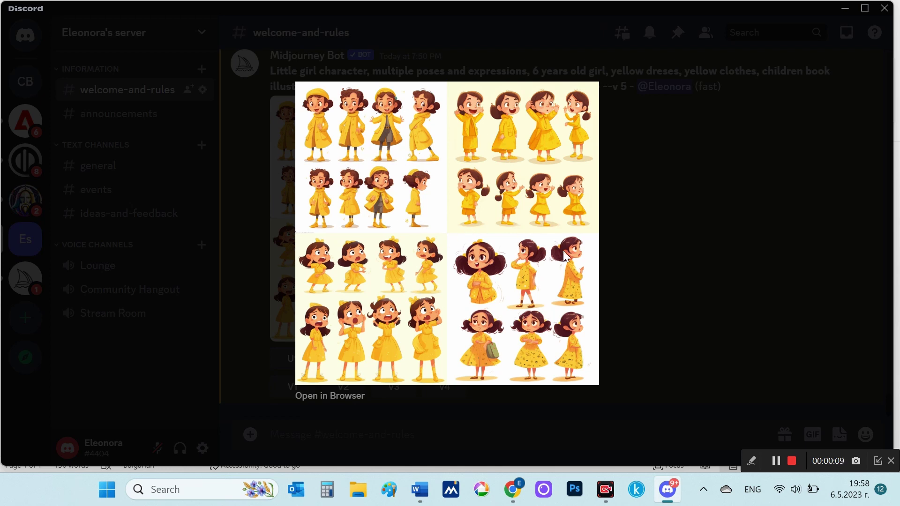
click(628, 270)
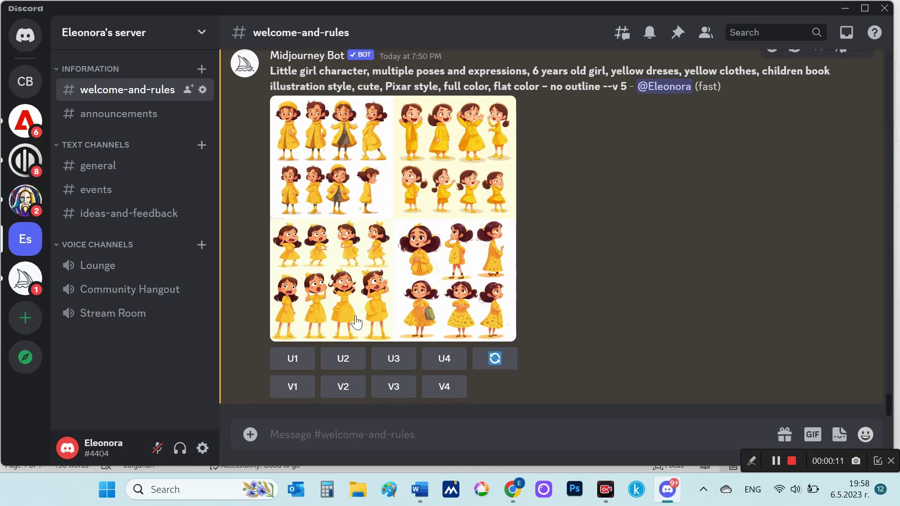
click(301, 360)
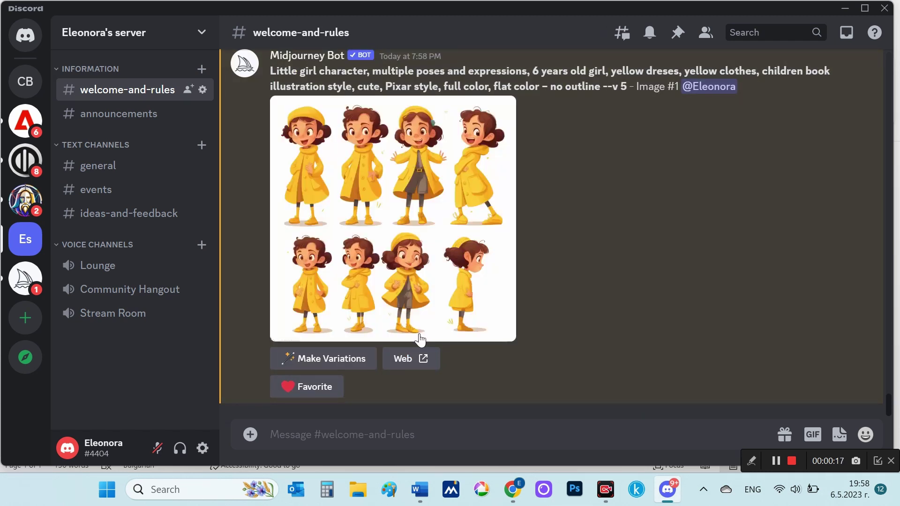
click(417, 259)
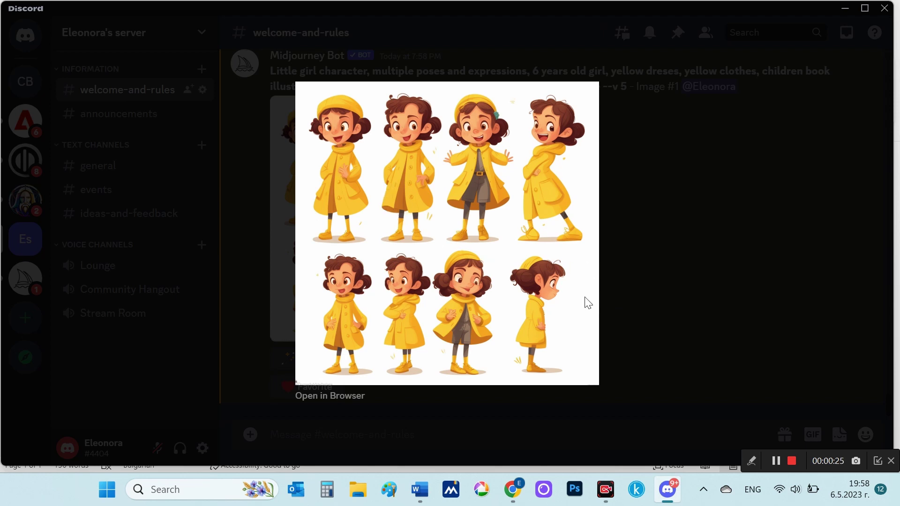
click(632, 284)
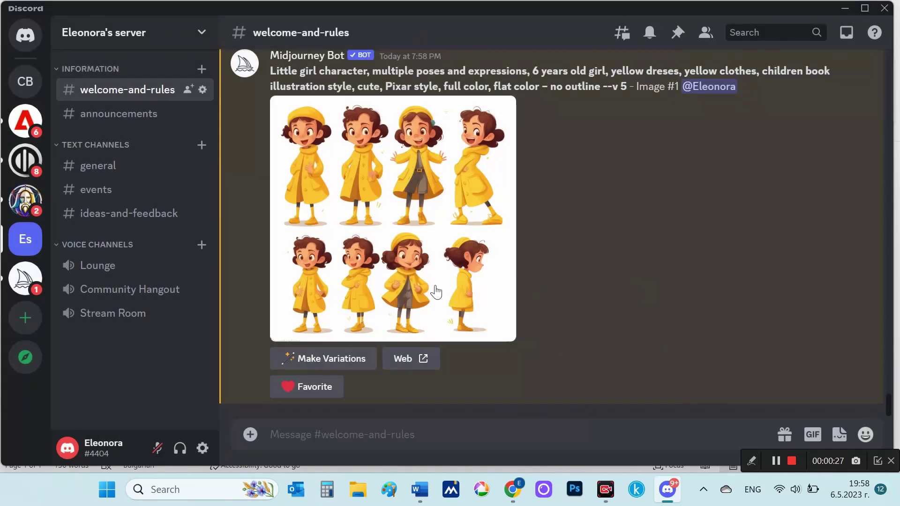
Submit a Make Variations remix of image #1 with the same prompt, then reopen the upscaled sheet
click(340, 363)
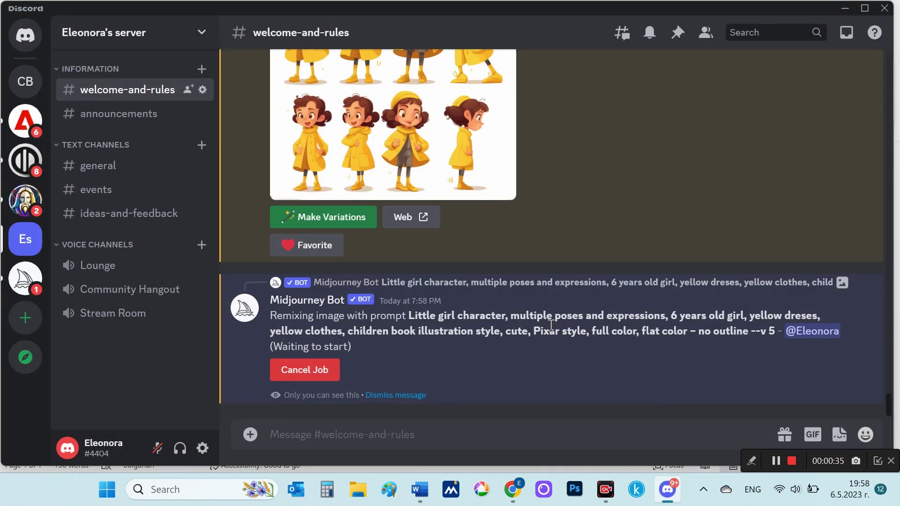
scroll(435, 315, up, 3)
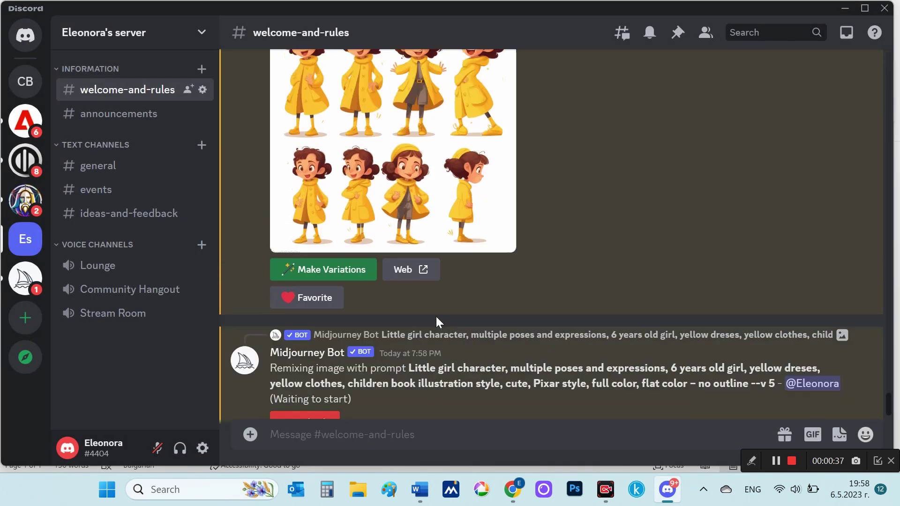
scroll(436, 323, down, 2)
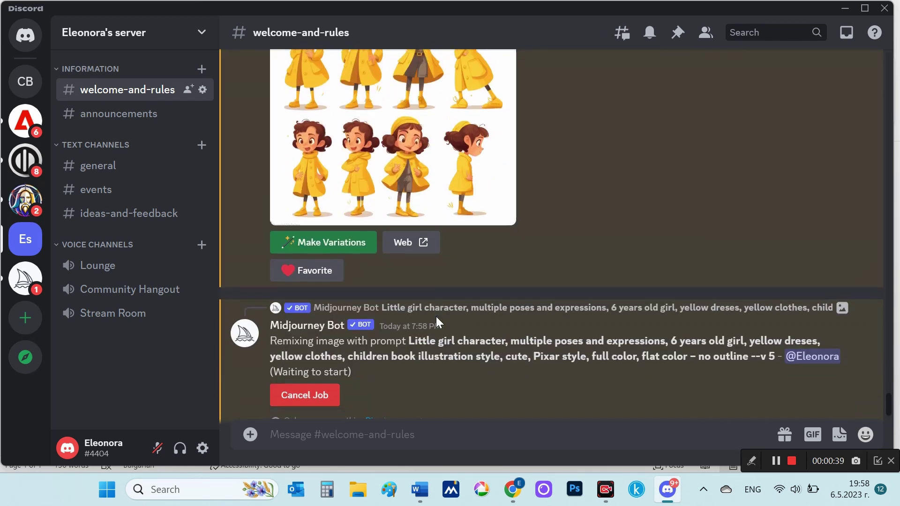
scroll(436, 323, up, 1)
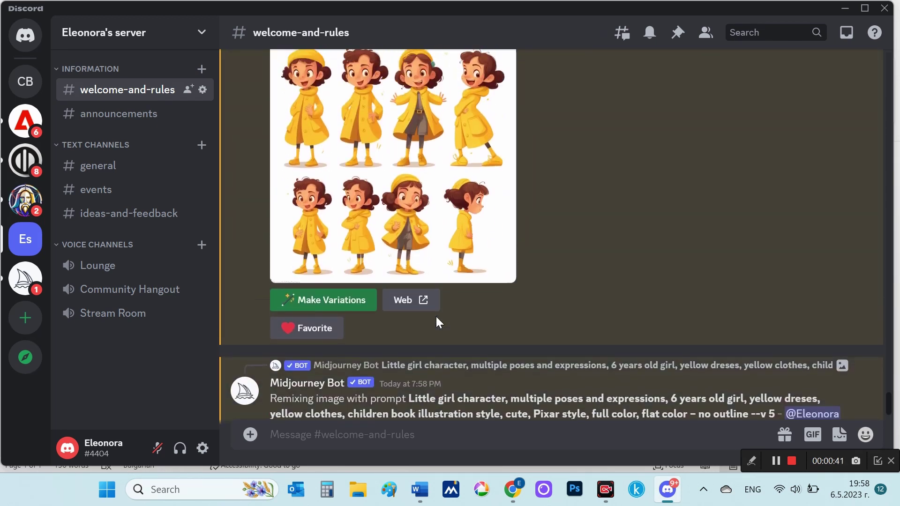
click(415, 209)
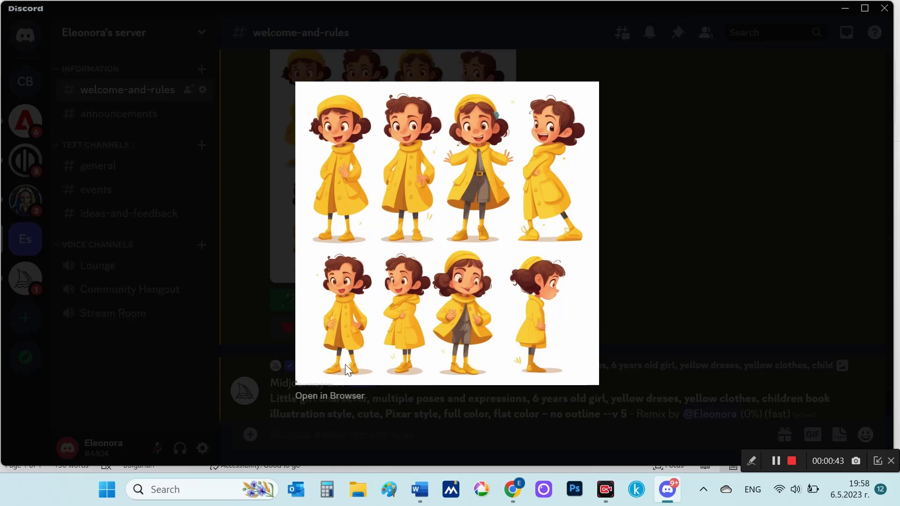
Save the upscaled sheet from Chrome as a PNG in the Desktop consistent-characters folder
click(333, 397)
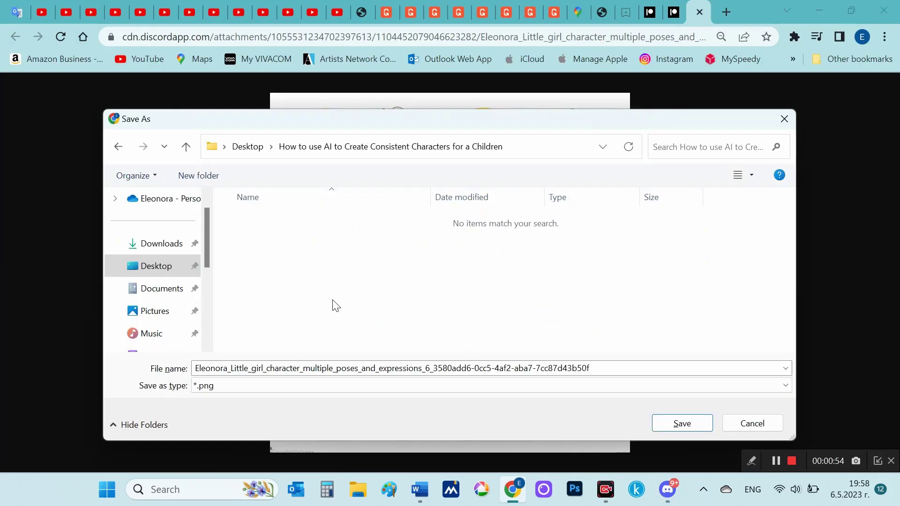
click(680, 427)
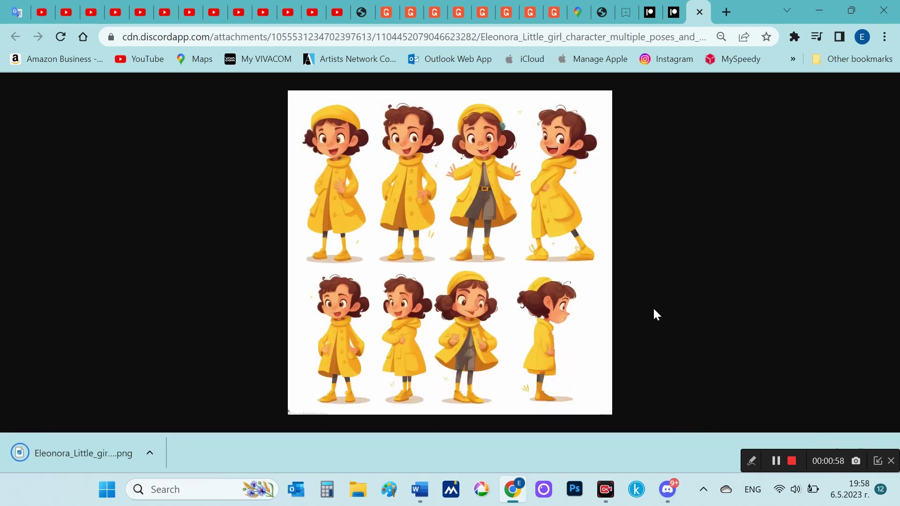
click(668, 490)
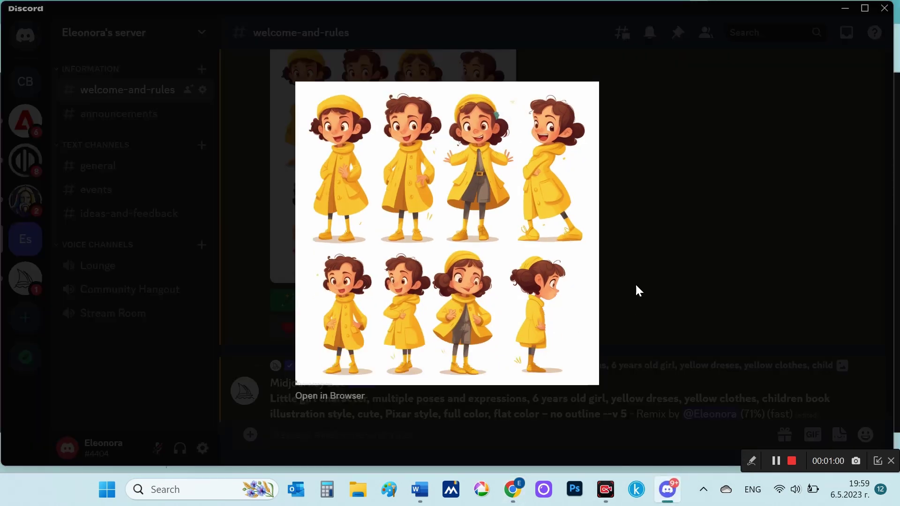
Preview the finished remix grid of yellow-coat sheets and queue its image #1 for upscaling
click(646, 253)
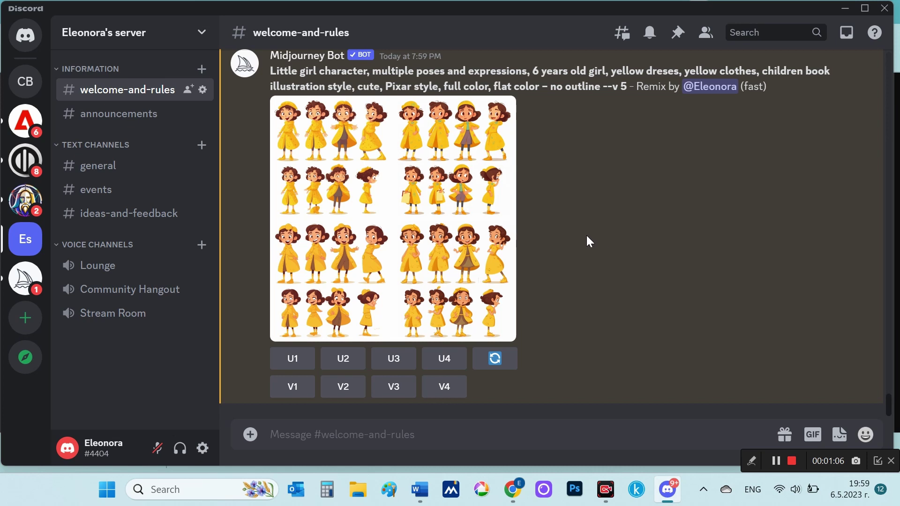
scroll(541, 261, up, 8)
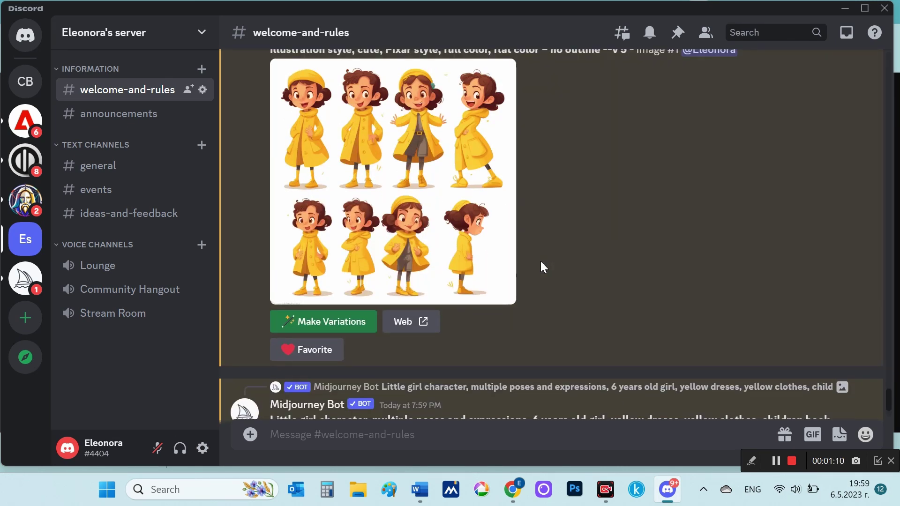
scroll(541, 260, down, 8)
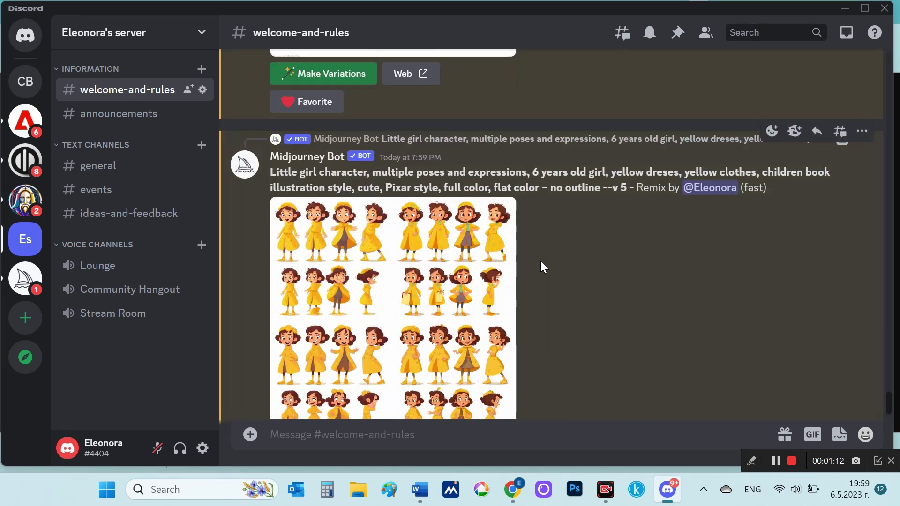
click(412, 235)
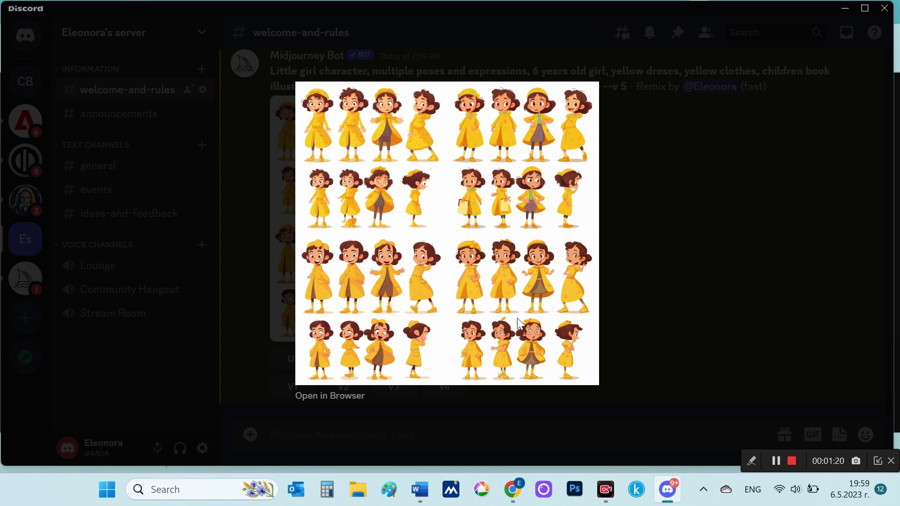
click(631, 309)
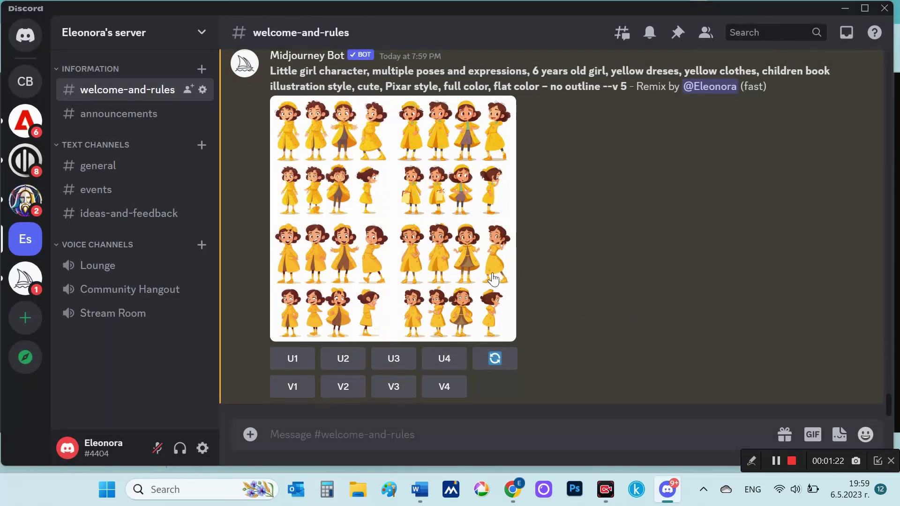
click(293, 360)
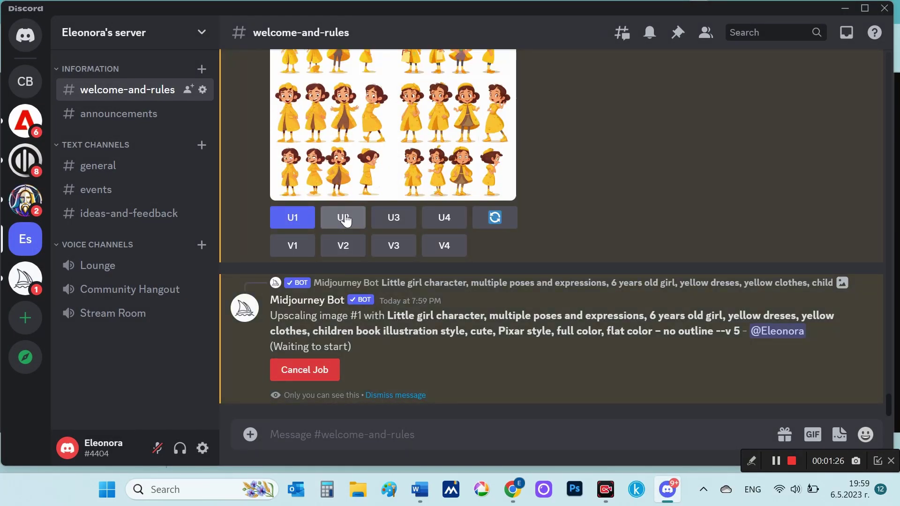
Request upscales of grid images 2, 3 and 4 with U2, U3 and U4
click(343, 218)
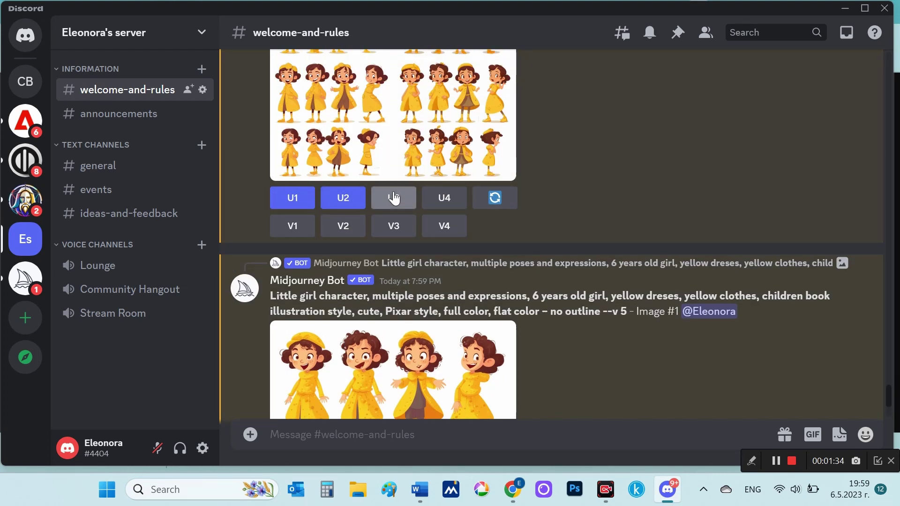
click(394, 199)
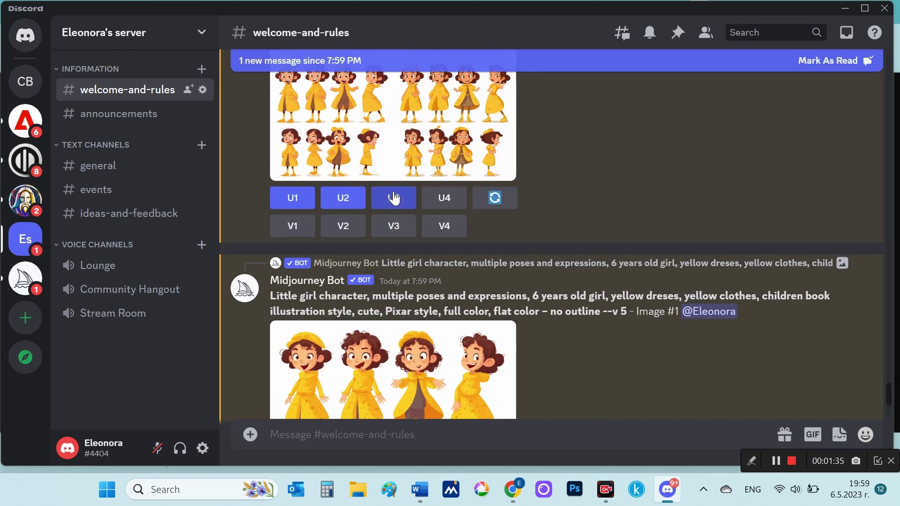
click(444, 199)
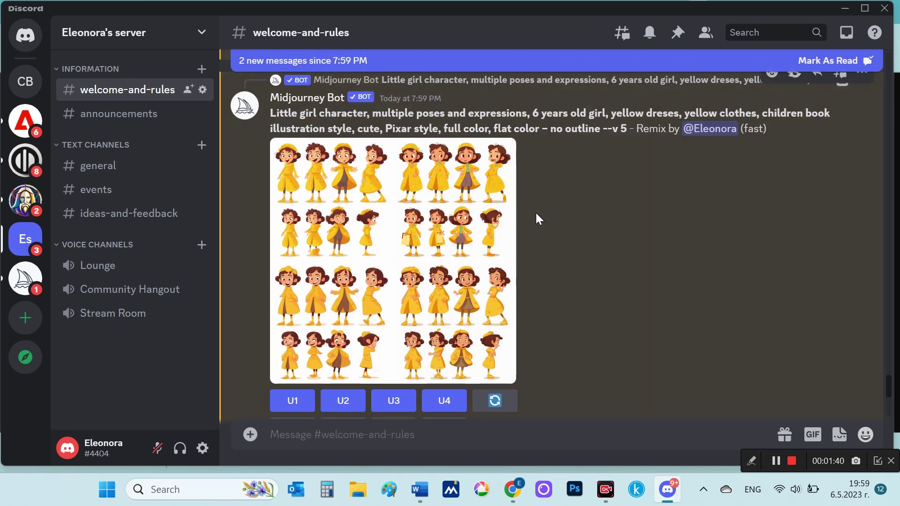
Save the next upscaled character sheet from Chrome as a PNG in the Desktop project folder
scroll(535, 213, down, 10)
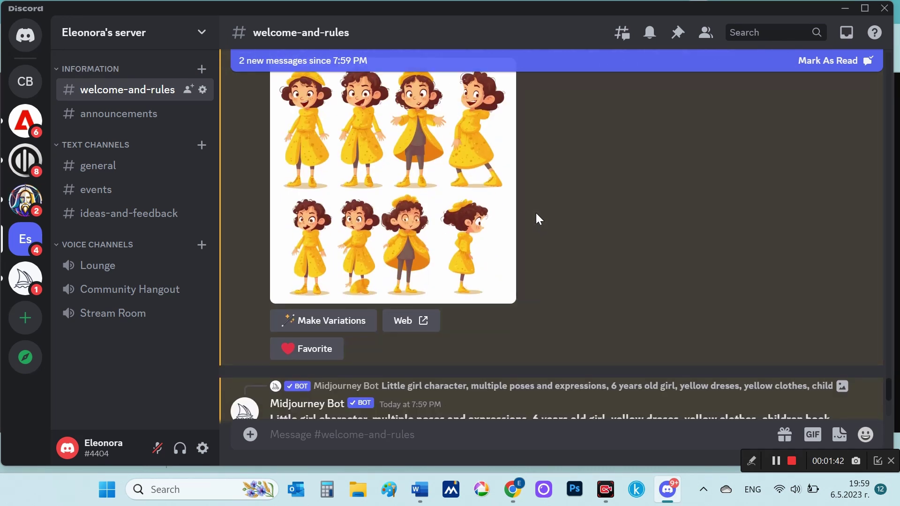
click(420, 189)
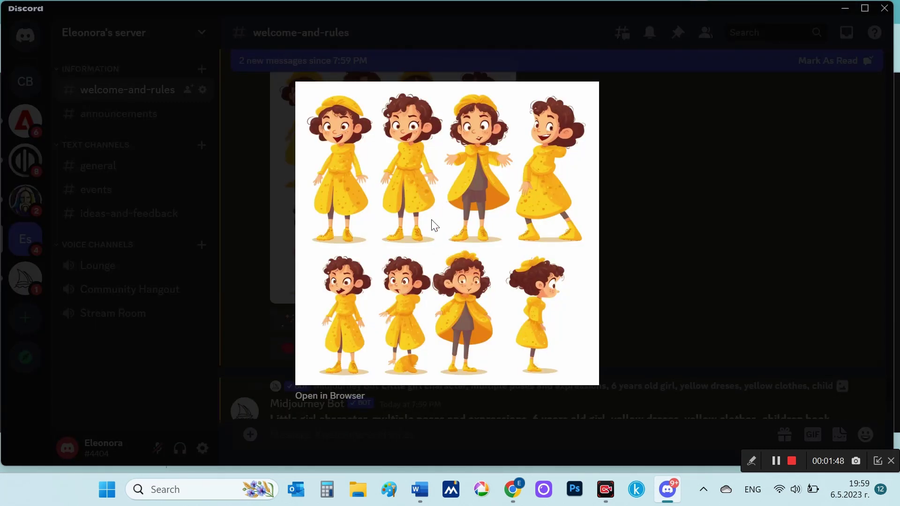
click(335, 397)
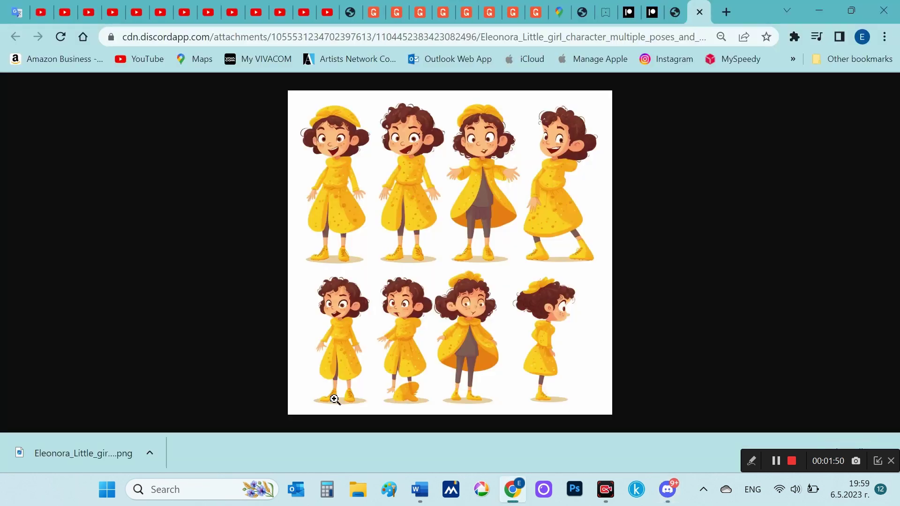
key(ctrl+s)
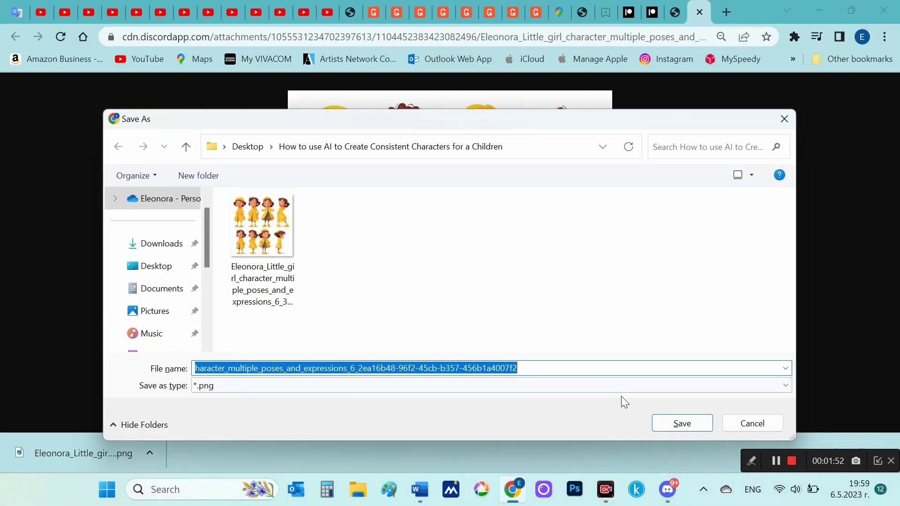
click(682, 424)
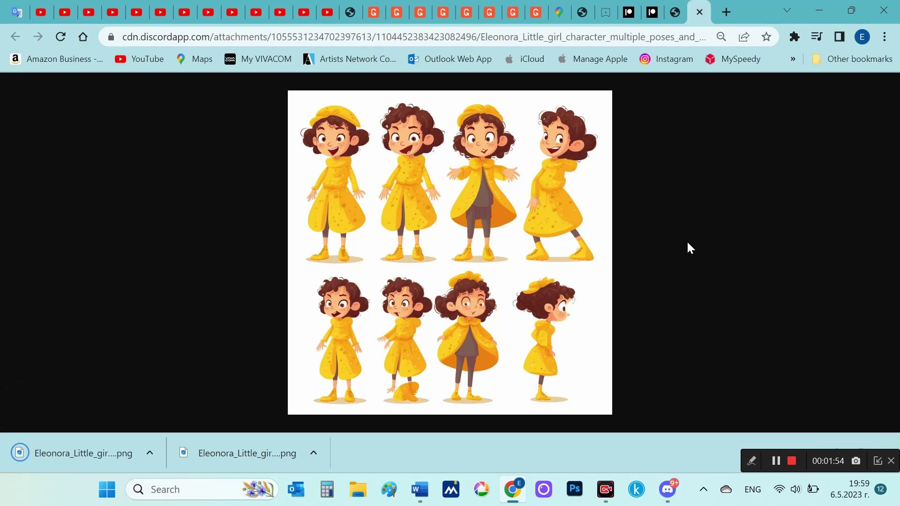
click(667, 489)
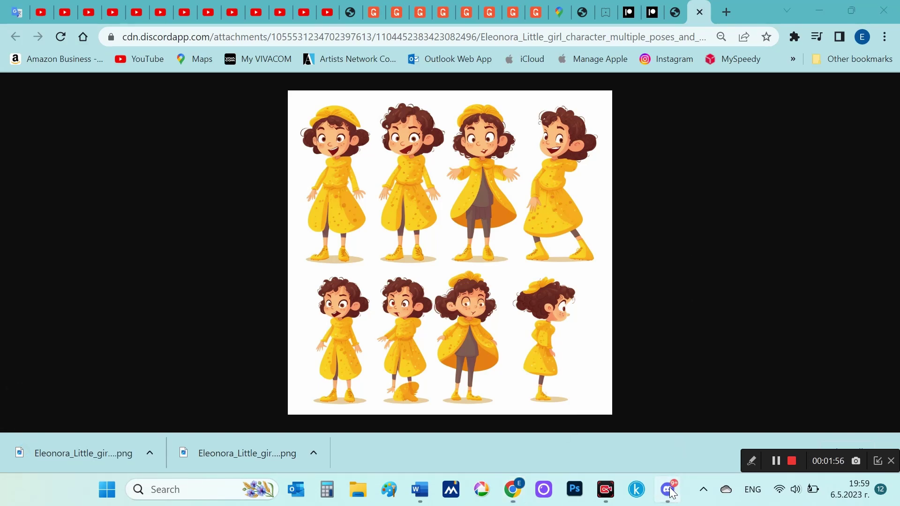
click(659, 293)
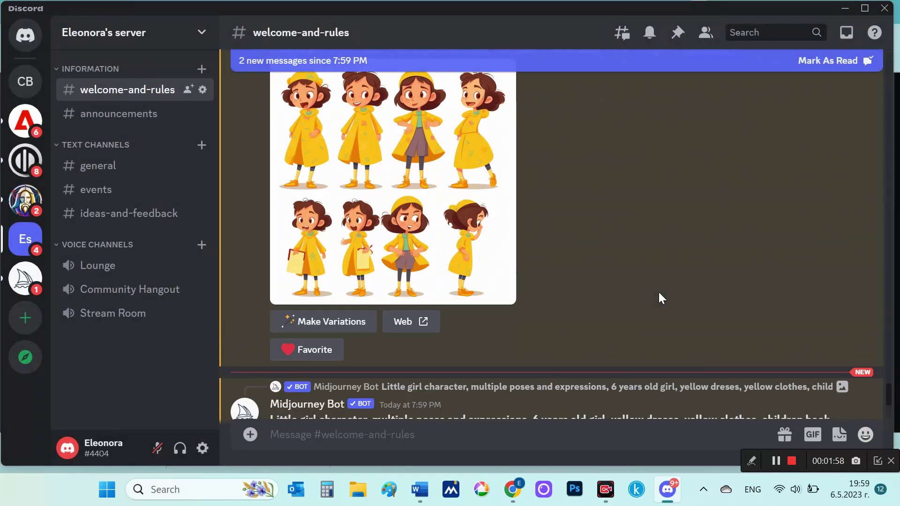
Save the remixed eight-pose character sheet as a third PNG in the same folder
click(425, 190)
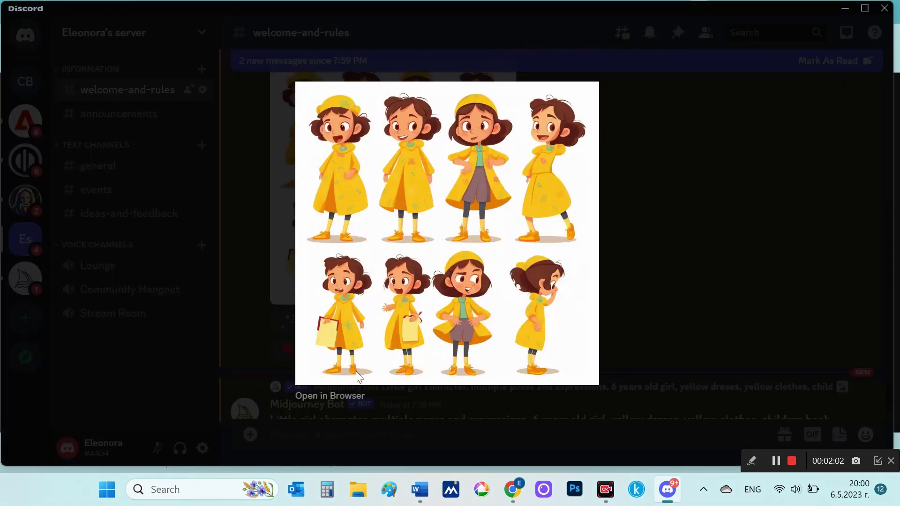
click(344, 399)
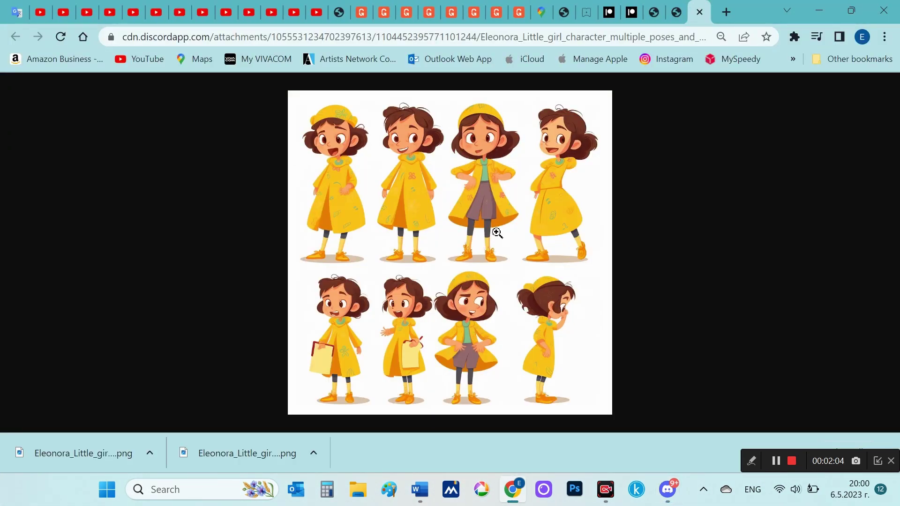
key(ctrl+s)
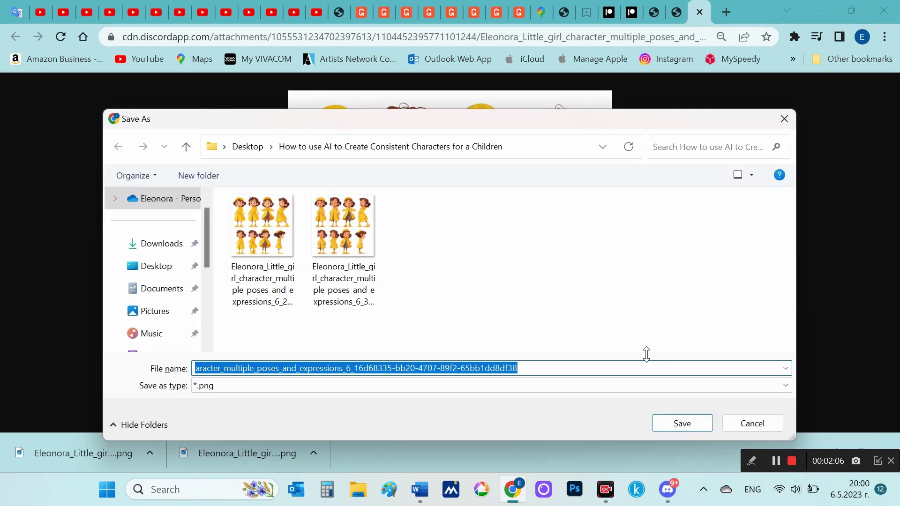
click(681, 424)
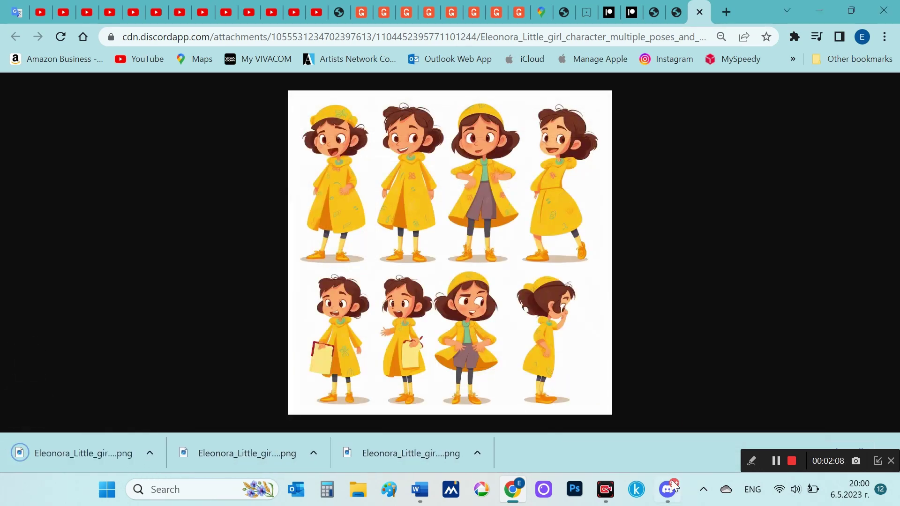
click(671, 496)
click(682, 301)
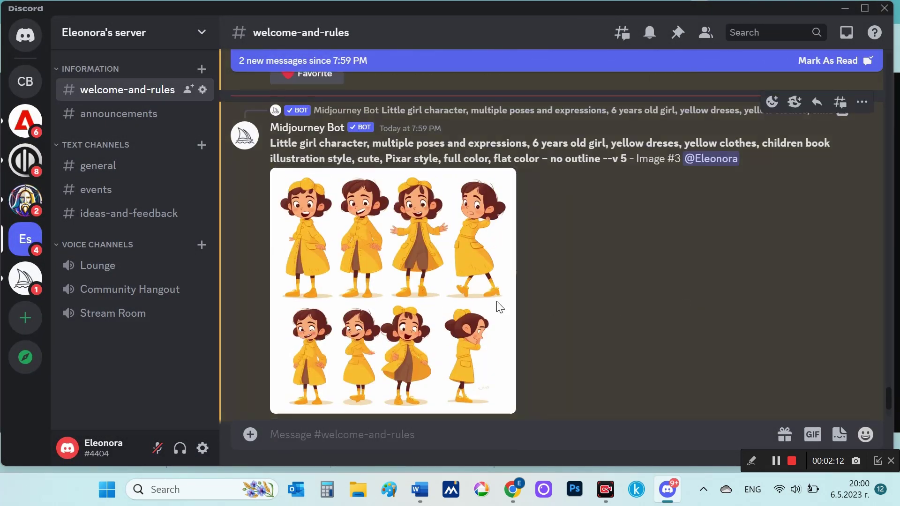
Save the Image #3 upscale from Chrome as a PNG in the Desktop project folder
click(431, 290)
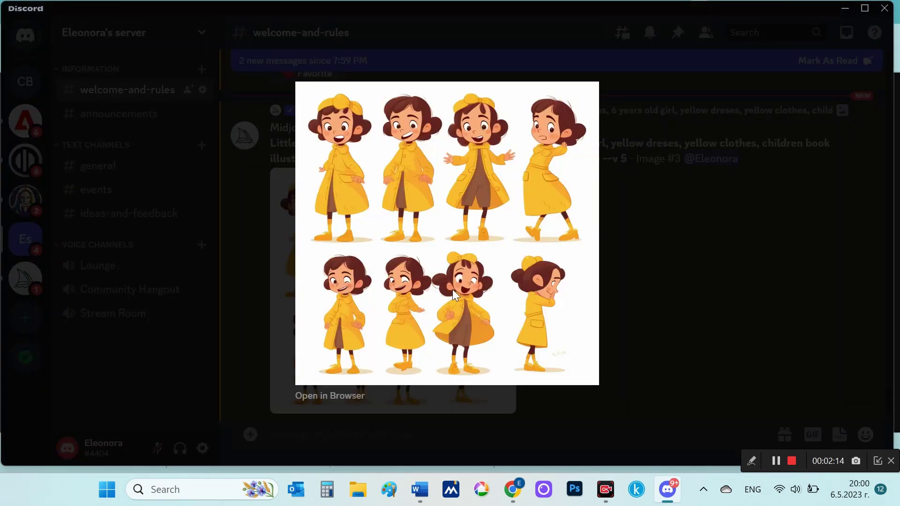
click(338, 395)
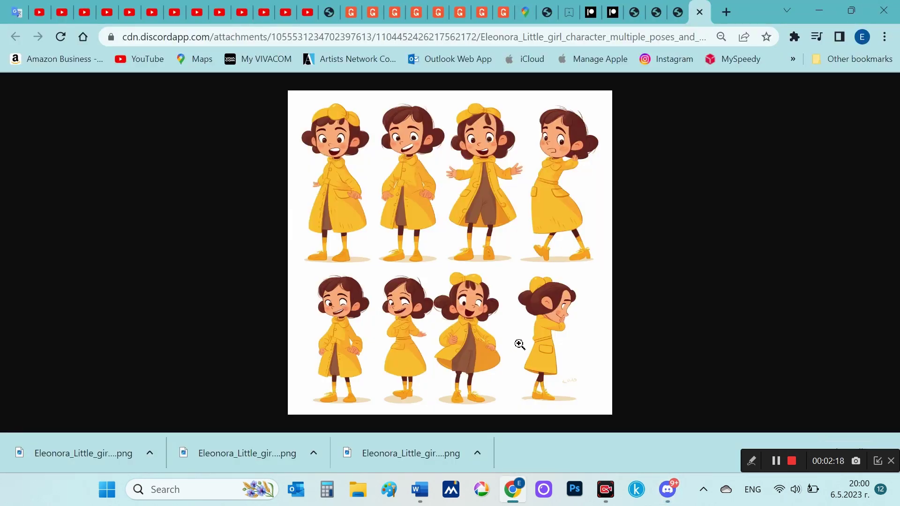
key(ctrl+s)
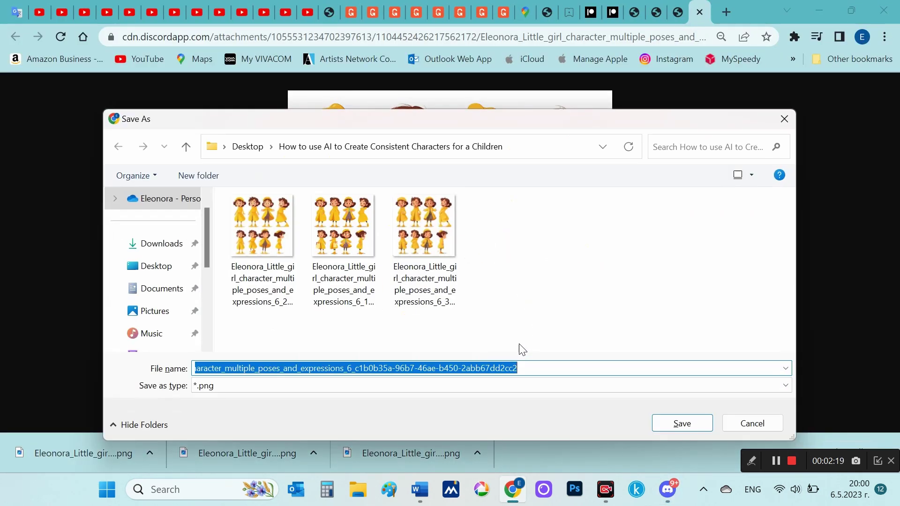
click(681, 424)
click(668, 489)
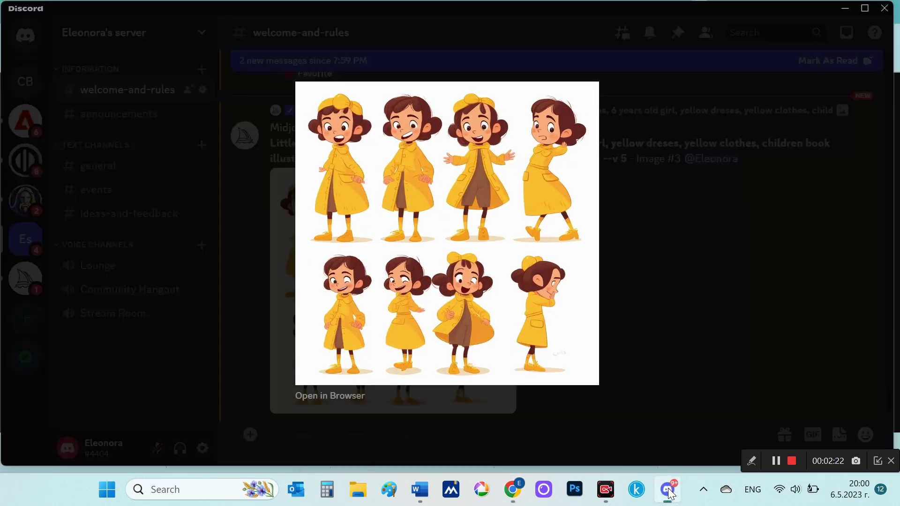
click(661, 344)
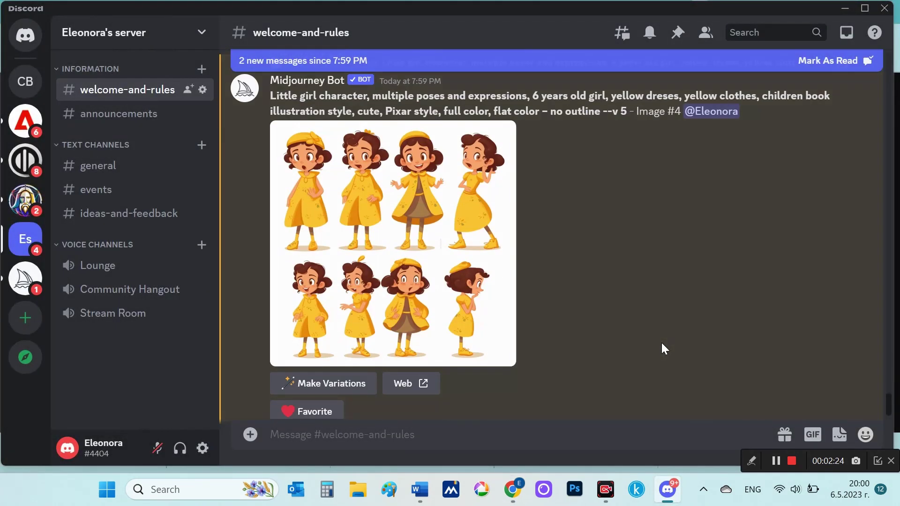
Save the Image #4 upscale as the fifth PNG in the project folder
click(373, 266)
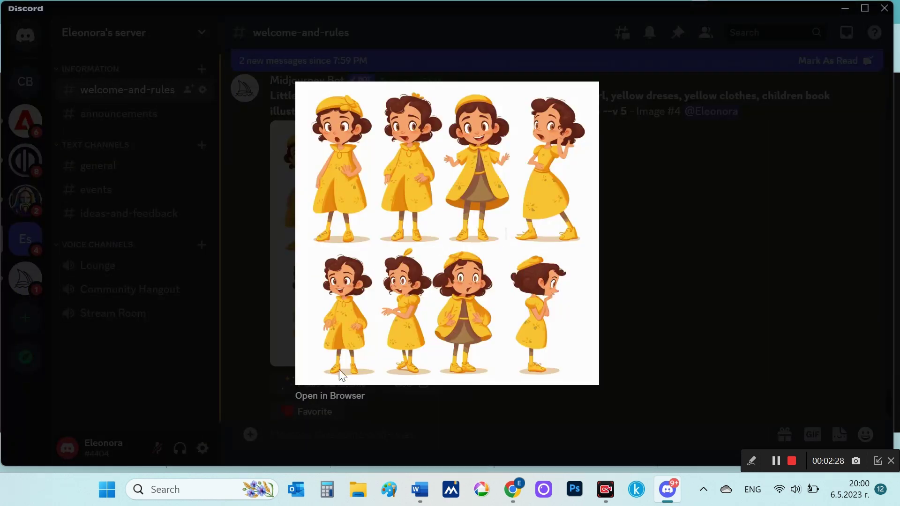
click(327, 397)
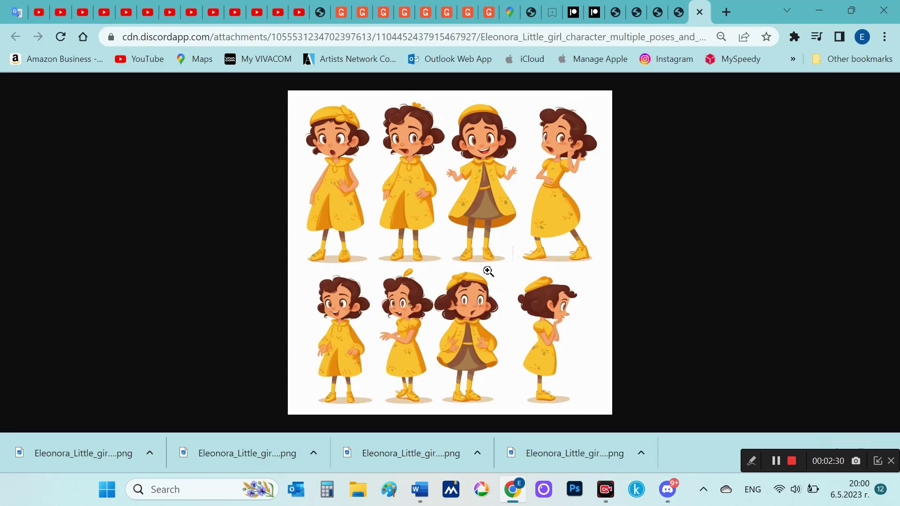
key(ctrl+s)
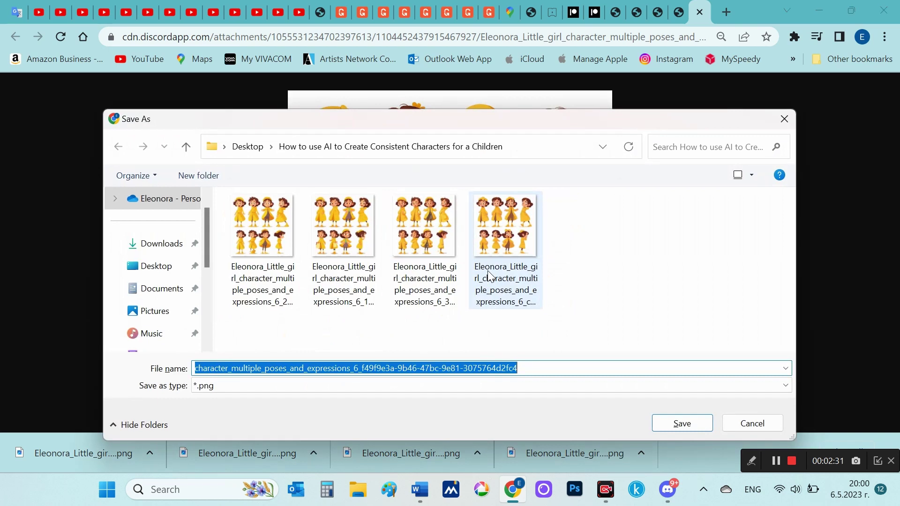
click(677, 423)
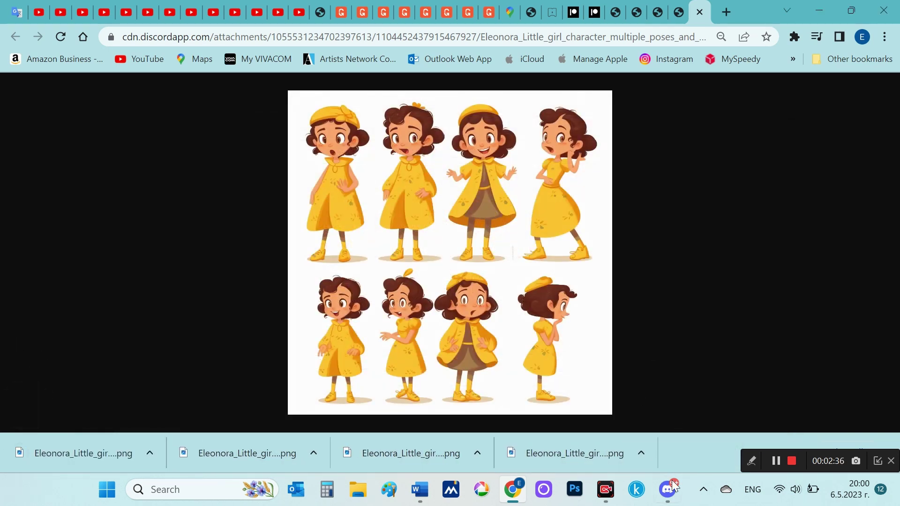
click(680, 432)
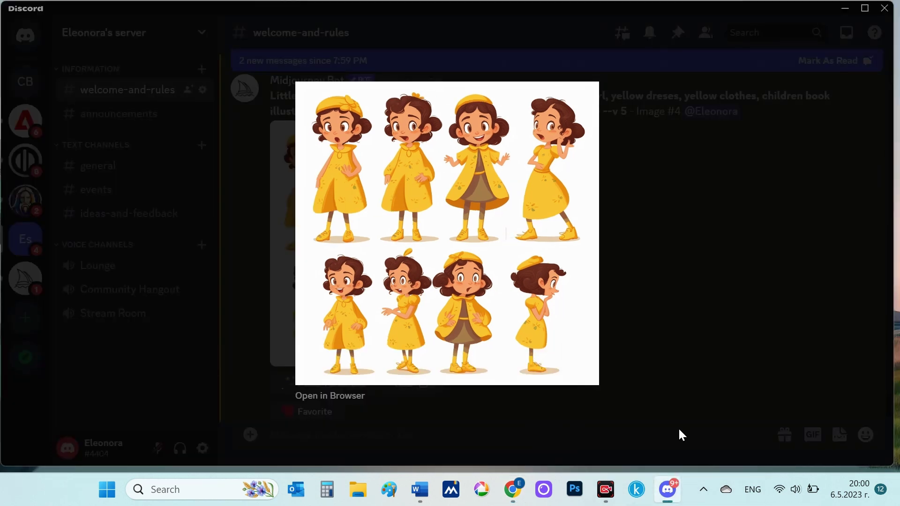
click(682, 288)
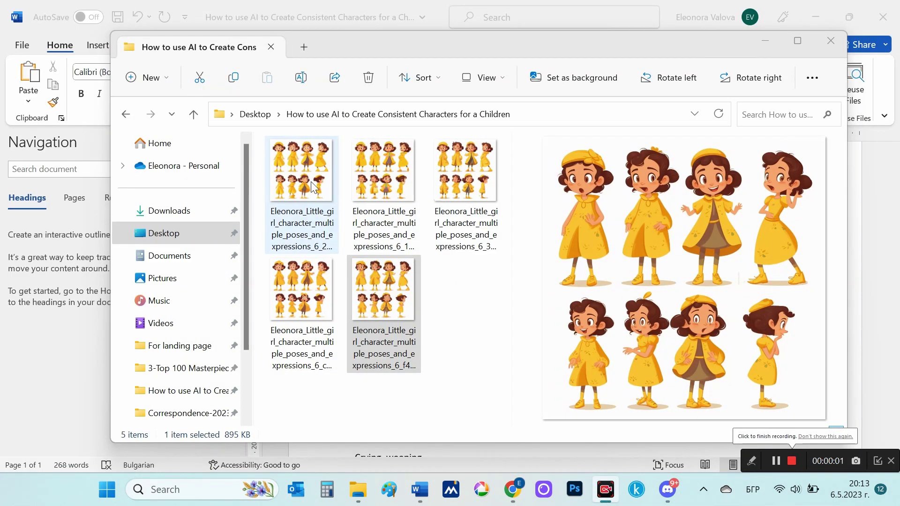